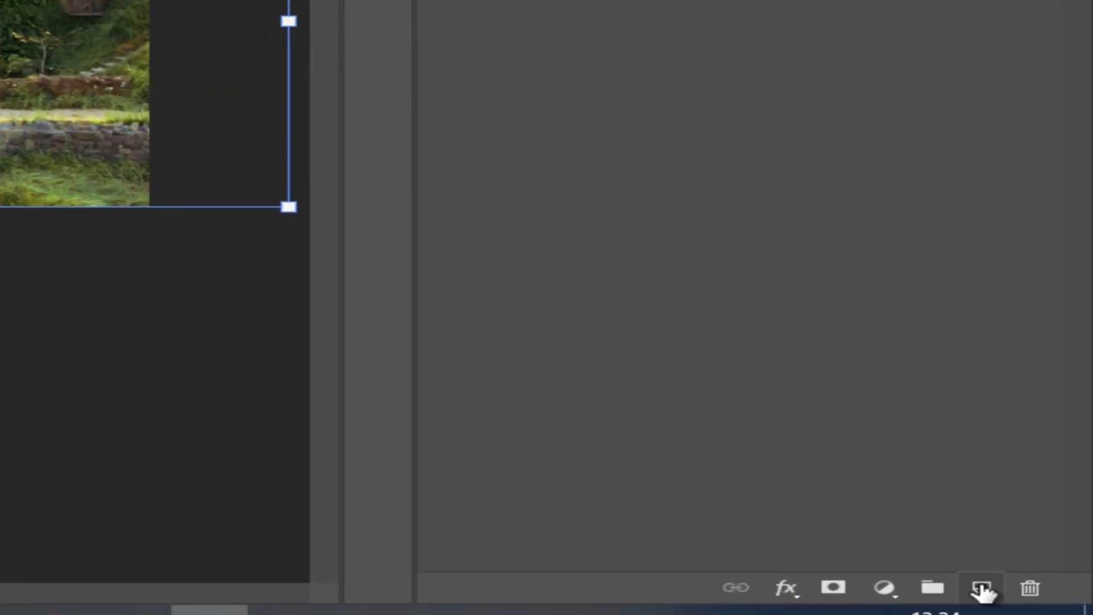
Step: Commit and hide the landscape, then drag the cabin image in from File Explorer as a new layer
click(981, 589)
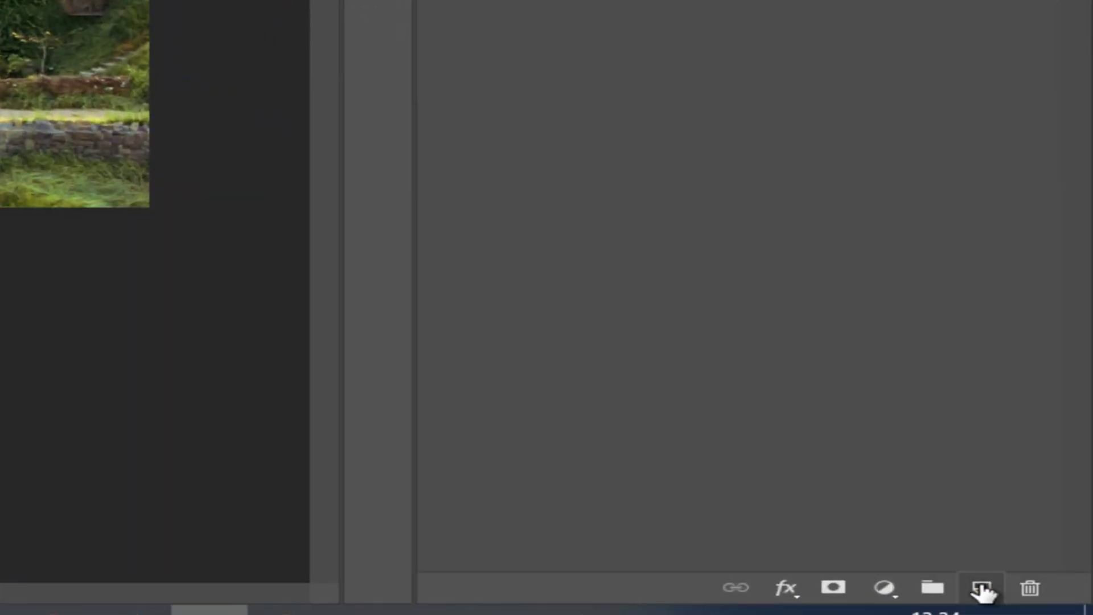
key(ctrl+BackSpace)
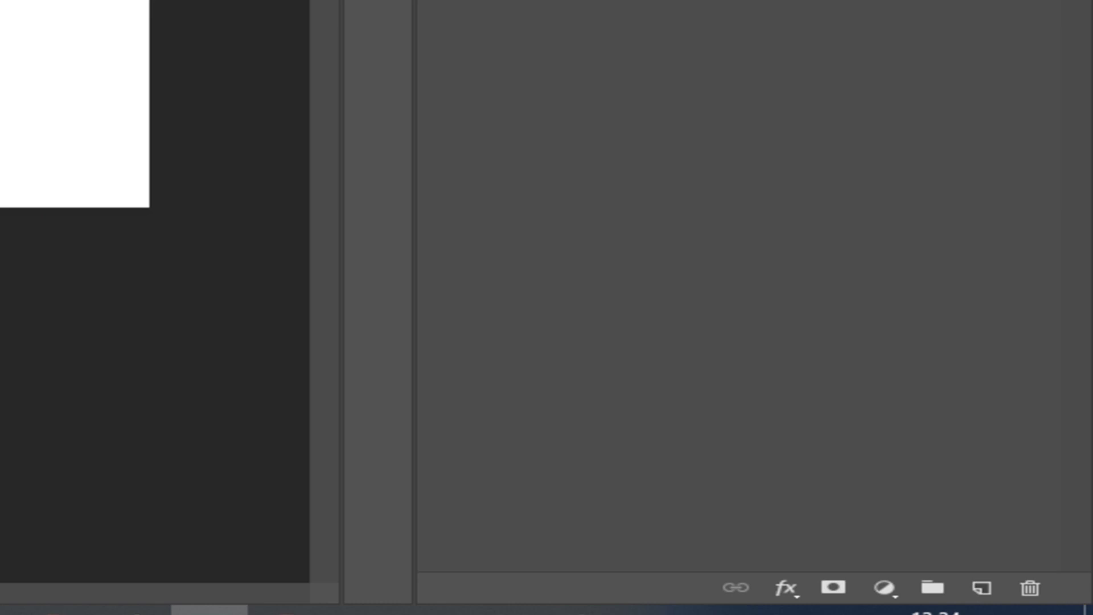
click(208, 610)
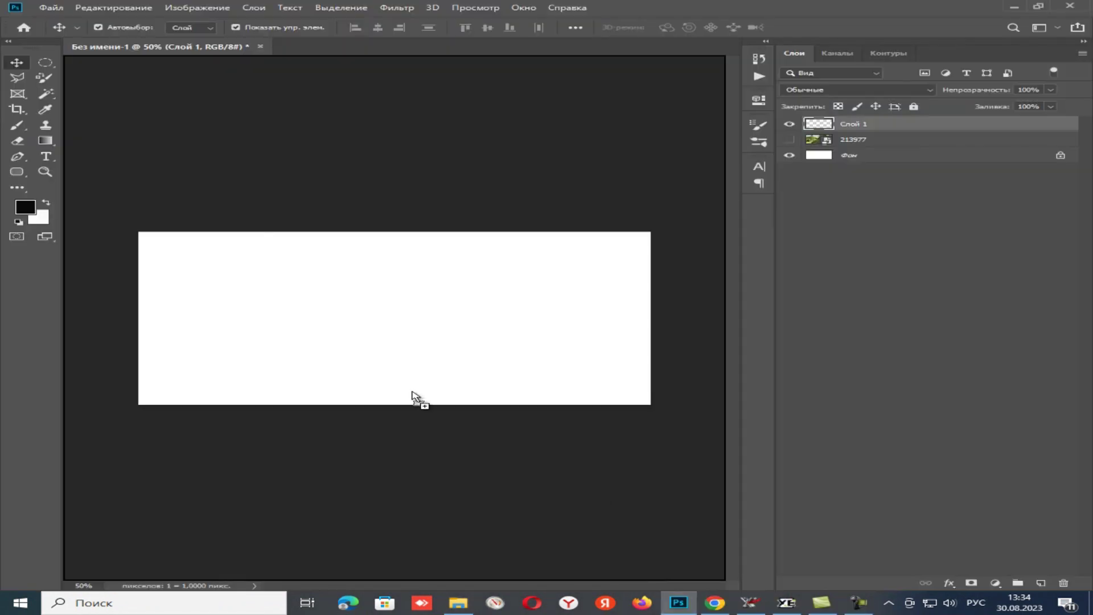
drag(562, 495, 395, 366)
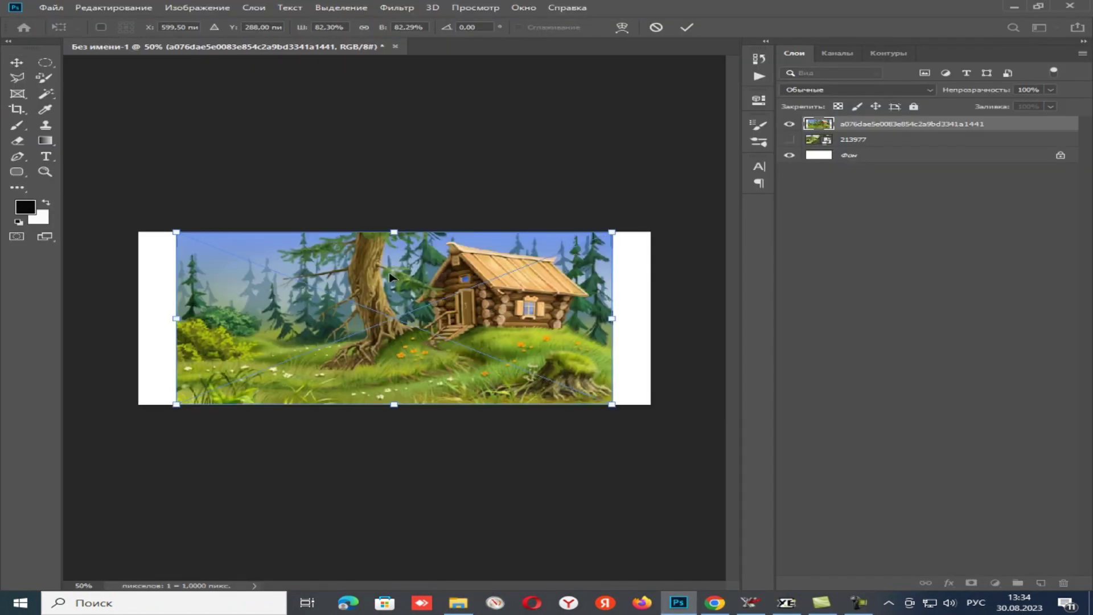
Step: Shift the cabin picture right to align with the canvas's right edge and commit it
drag(332, 287, 374, 287)
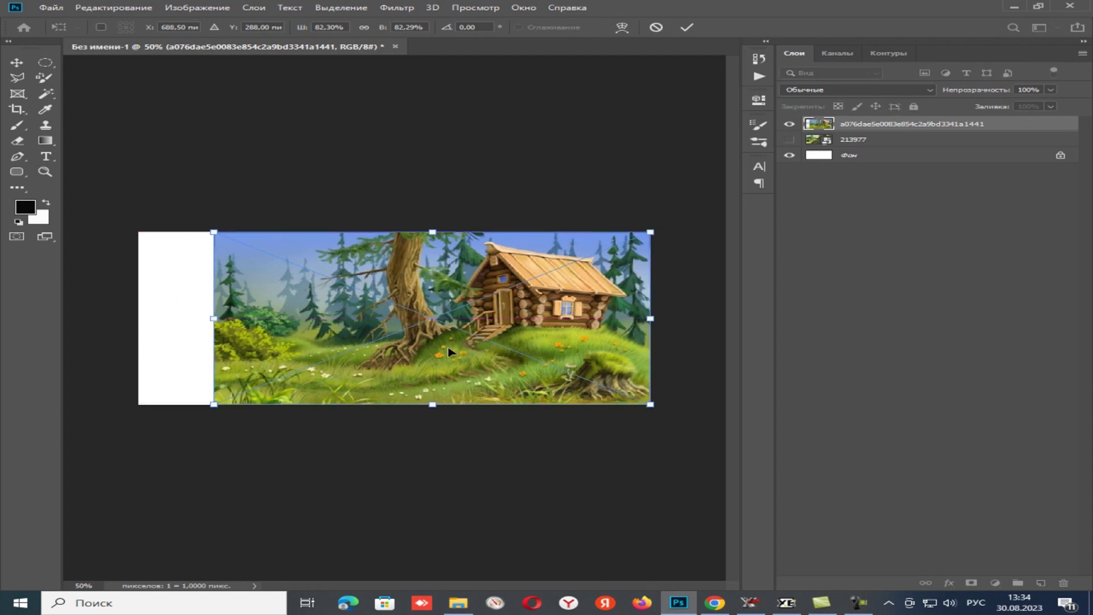
key(Return)
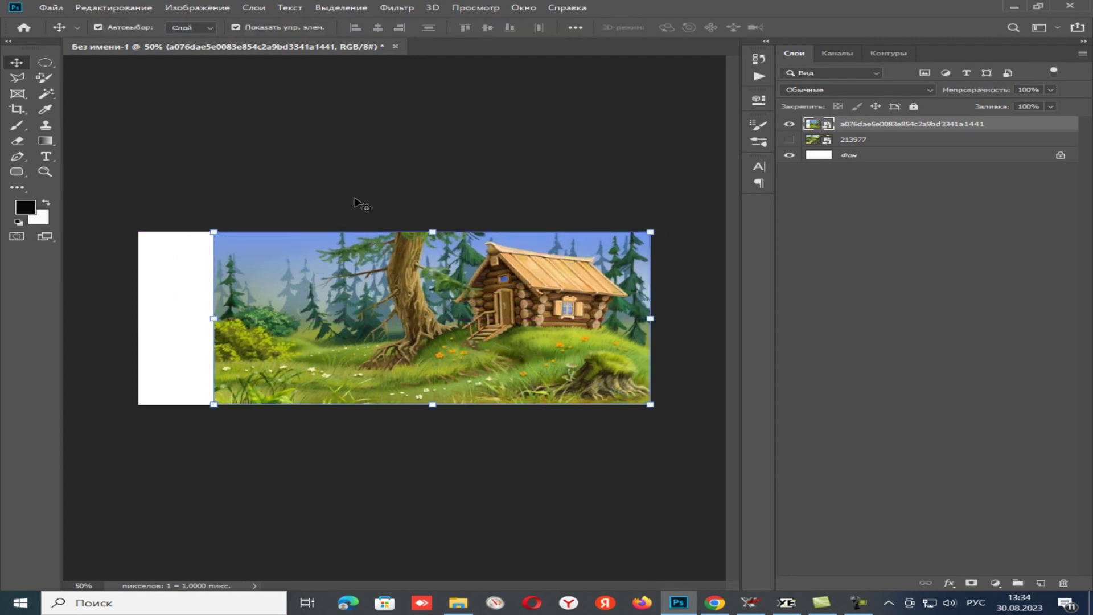
click(16, 78)
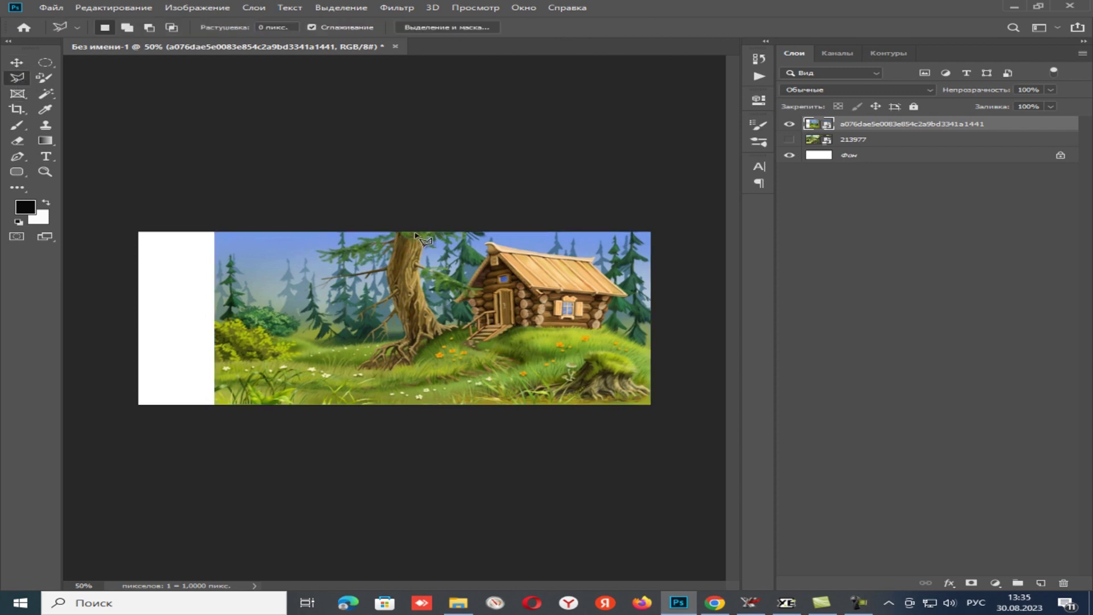
Step: With the Move tool active, toggle the 213977 landscape layer's visibility
click(17, 63)
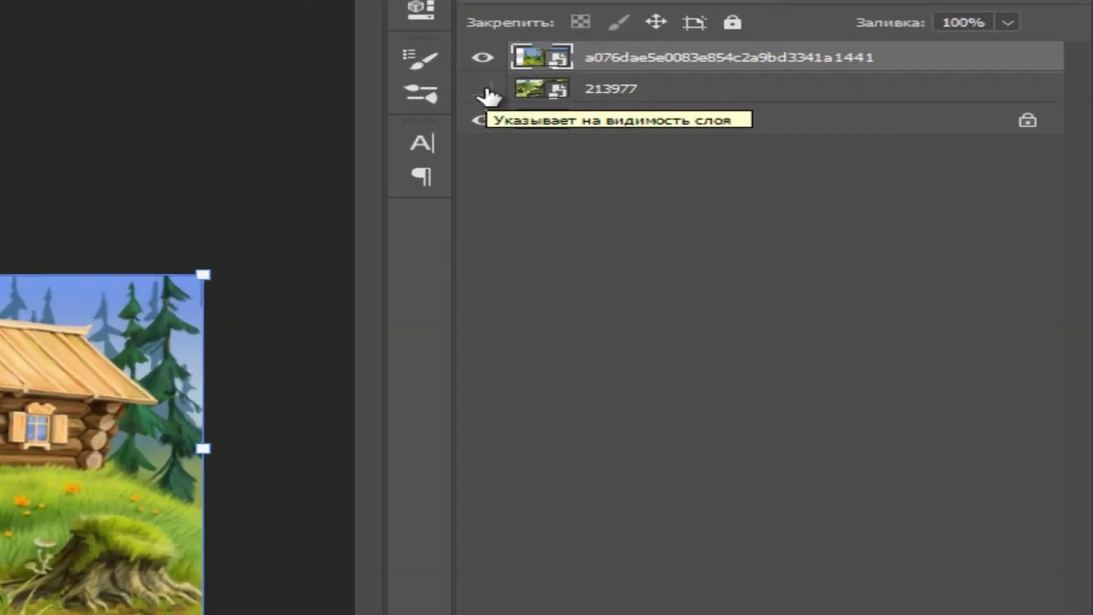
click(790, 138)
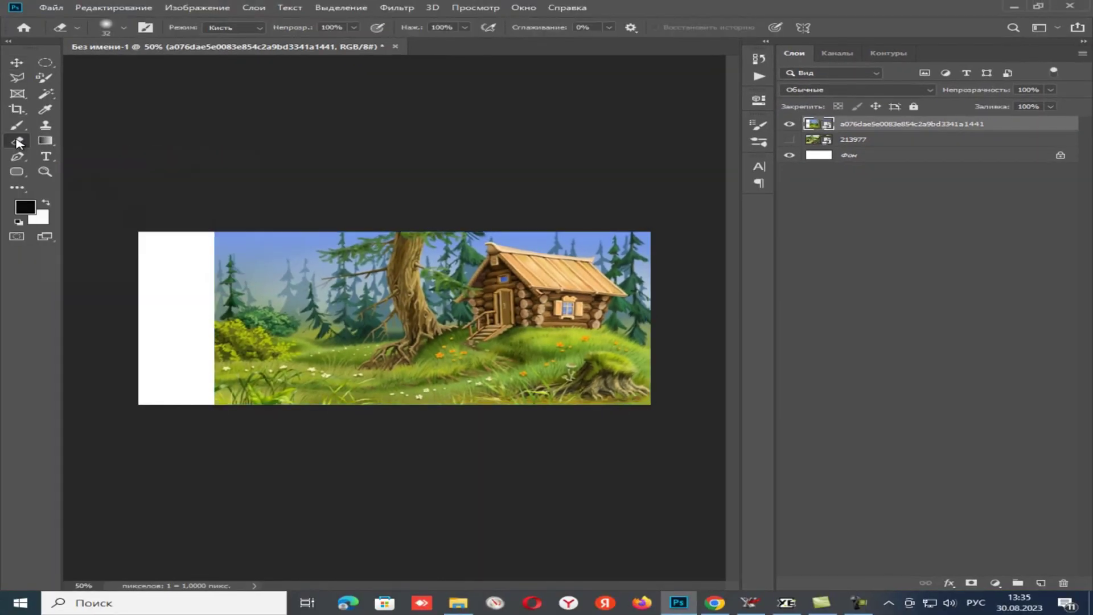
Step: Set a Soft Round eraser brush to 124 px with 62% hardness, then click the cabin
click(124, 28)
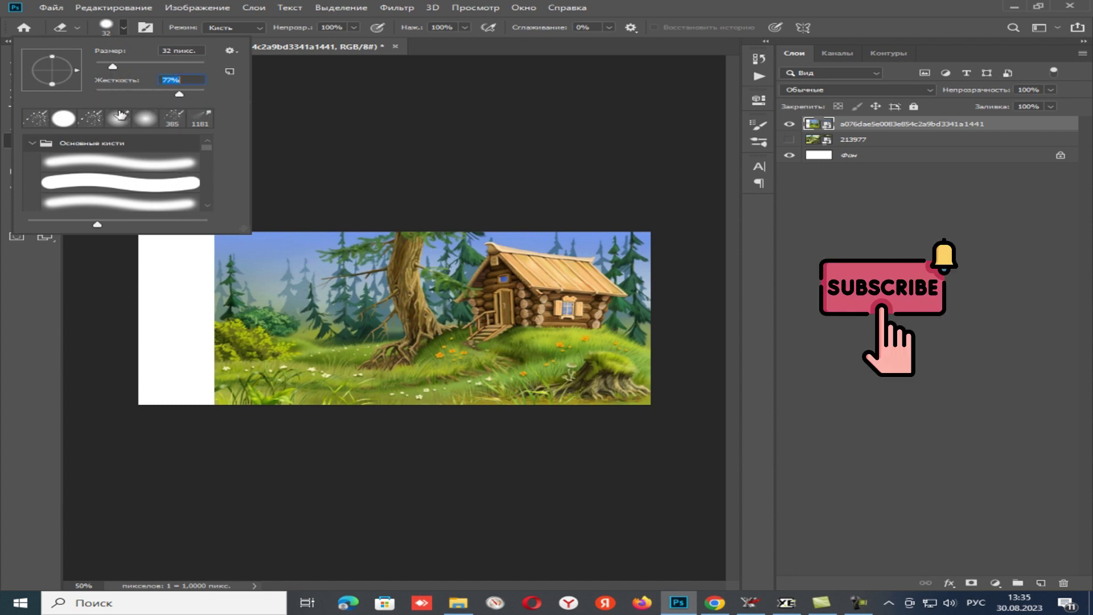
click(146, 118)
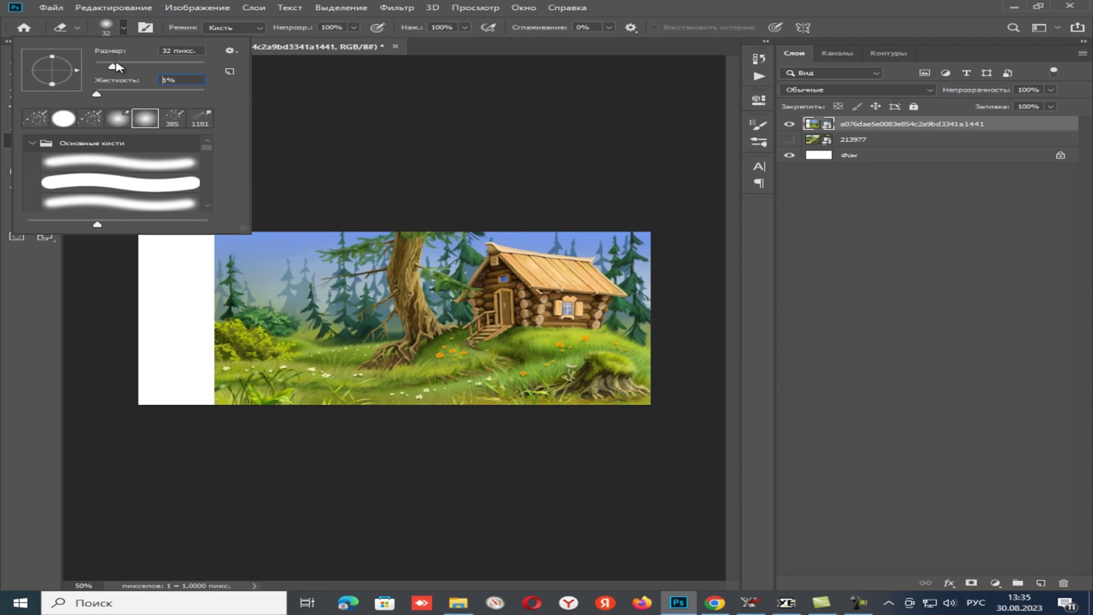
drag(114, 67, 157, 67)
drag(97, 95, 163, 94)
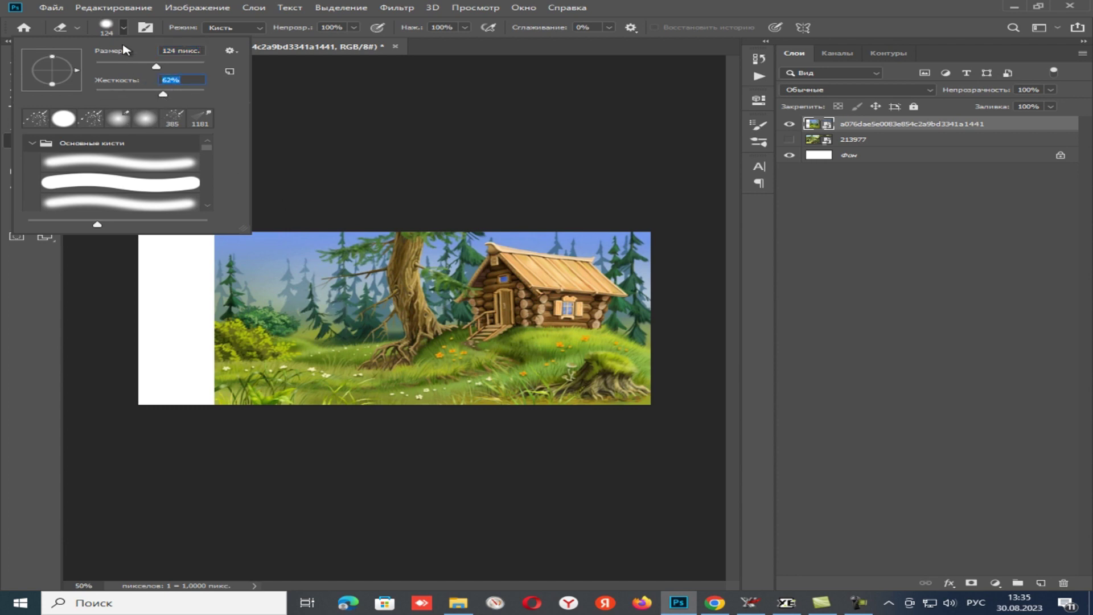
click(260, 110)
click(308, 111)
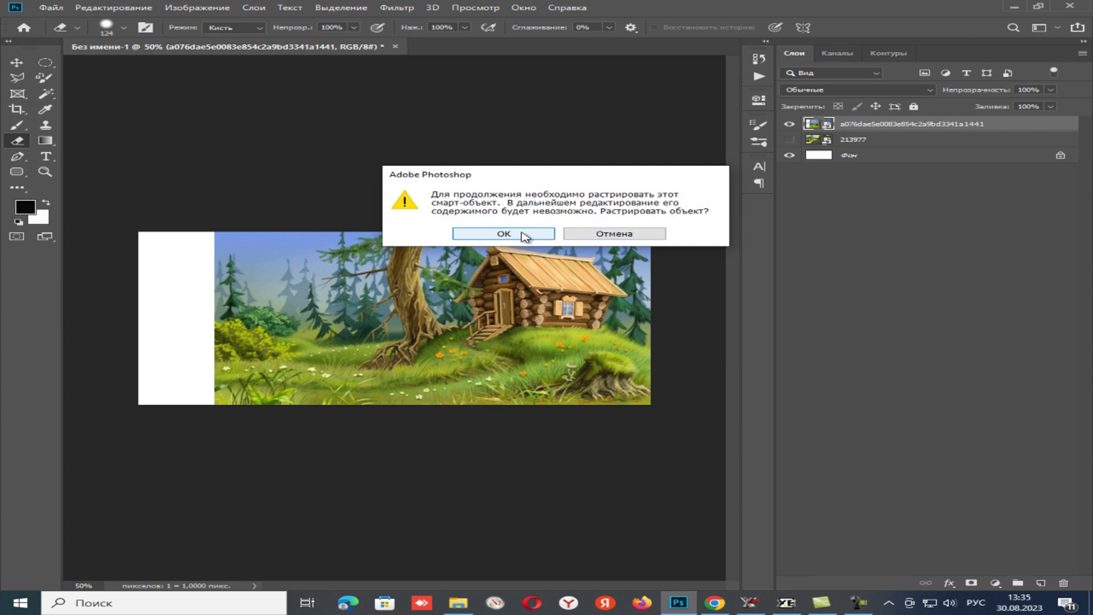
Step: Rasterize the cabin layer, show the landscape, and erase the cabin's sky, trees and grass
click(522, 233)
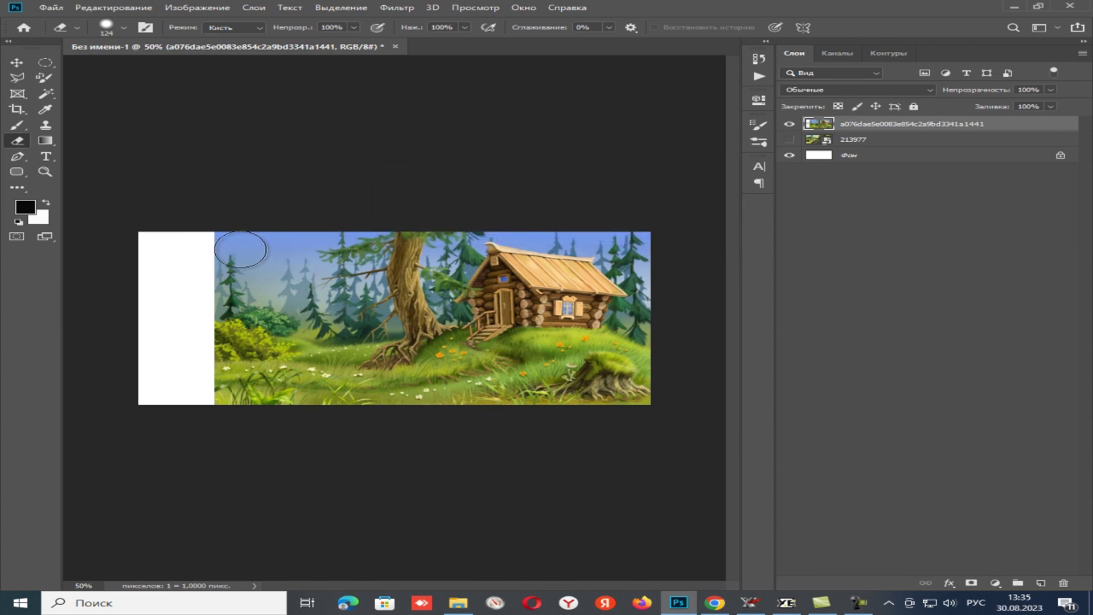
drag(228, 246, 307, 249)
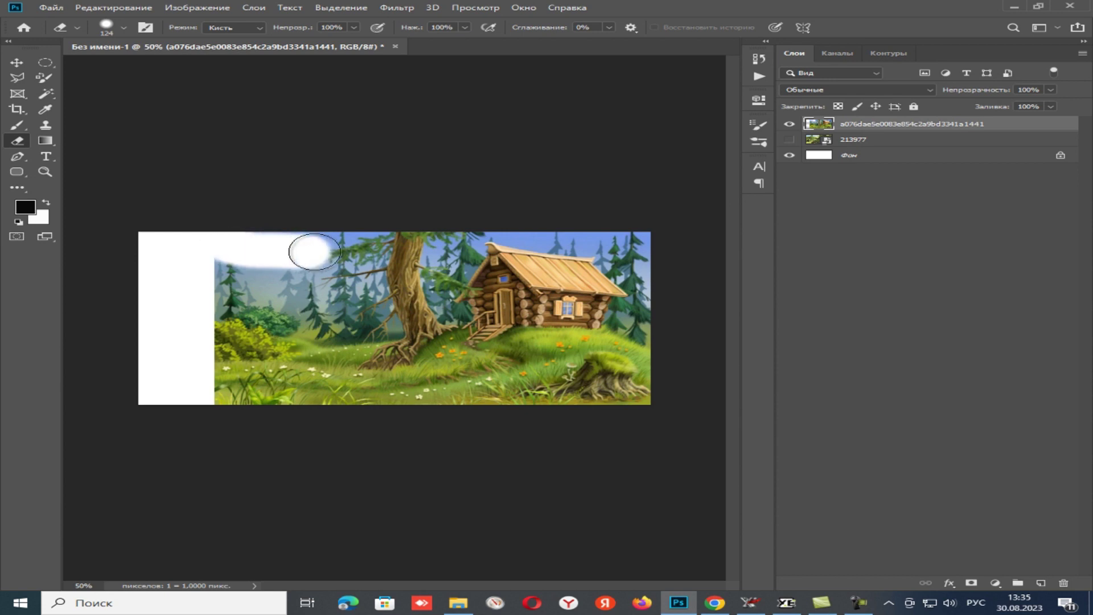
click(791, 140)
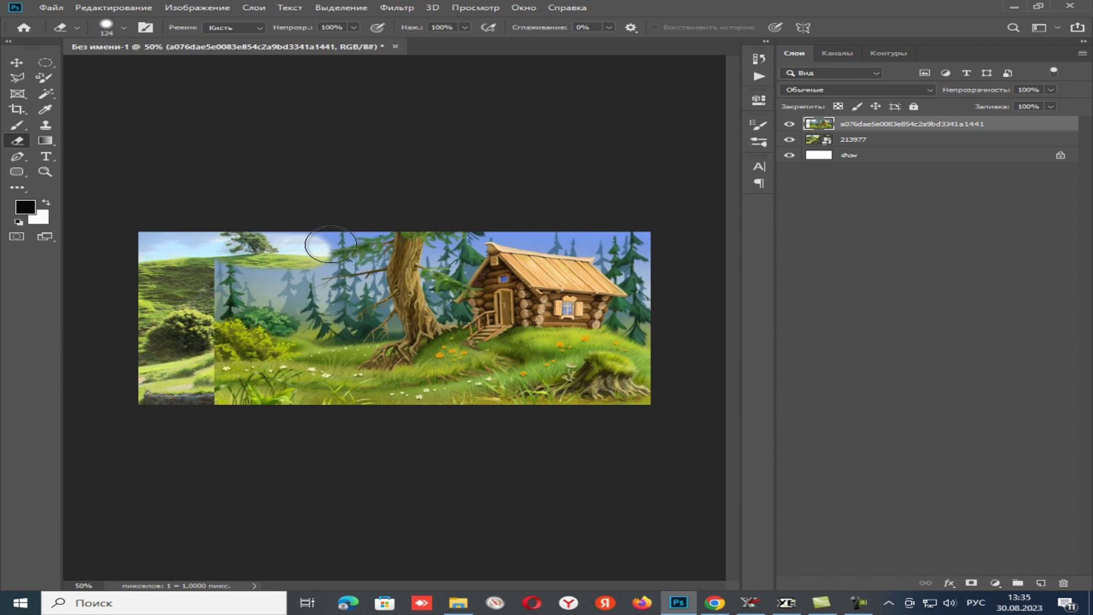
mouse_move(321, 245)
mouse_down()
mouse_move(370, 262)
mouse_move(307, 268)
mouse_move(274, 284)
mouse_move(339, 287)
mouse_move(239, 304)
mouse_move(312, 334)
mouse_move(214, 353)
mouse_move(353, 355)
mouse_move(416, 339)
mouse_move(435, 322)
mouse_move(422, 291)
mouse_move(453, 248)
mouse_move(444, 242)
mouse_move(342, 245)
mouse_move(381, 271)
mouse_move(379, 291)
mouse_move(403, 312)
mouse_up()
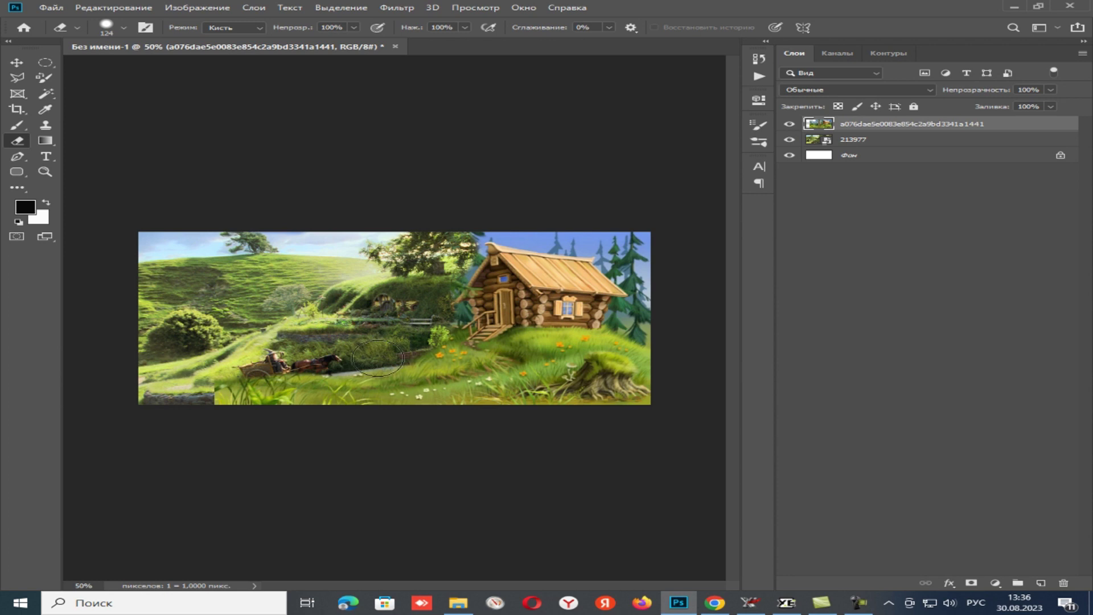
mouse_move(377, 358)
mouse_down()
mouse_move(319, 378)
mouse_move(199, 393)
mouse_move(376, 387)
mouse_move(449, 356)
mouse_move(441, 342)
mouse_move(452, 365)
mouse_move(393, 391)
mouse_move(439, 395)
mouse_move(442, 380)
mouse_move(604, 347)
mouse_move(624, 358)
mouse_move(629, 388)
mouse_move(424, 395)
mouse_up()
mouse_move(547, 401)
mouse_down()
mouse_move(639, 373)
mouse_move(654, 342)
mouse_move(640, 312)
mouse_move(669, 293)
mouse_move(649, 273)
mouse_move(654, 251)
mouse_move(629, 239)
mouse_move(488, 214)
mouse_move(595, 238)
mouse_move(638, 259)
mouse_move(646, 277)
mouse_up()
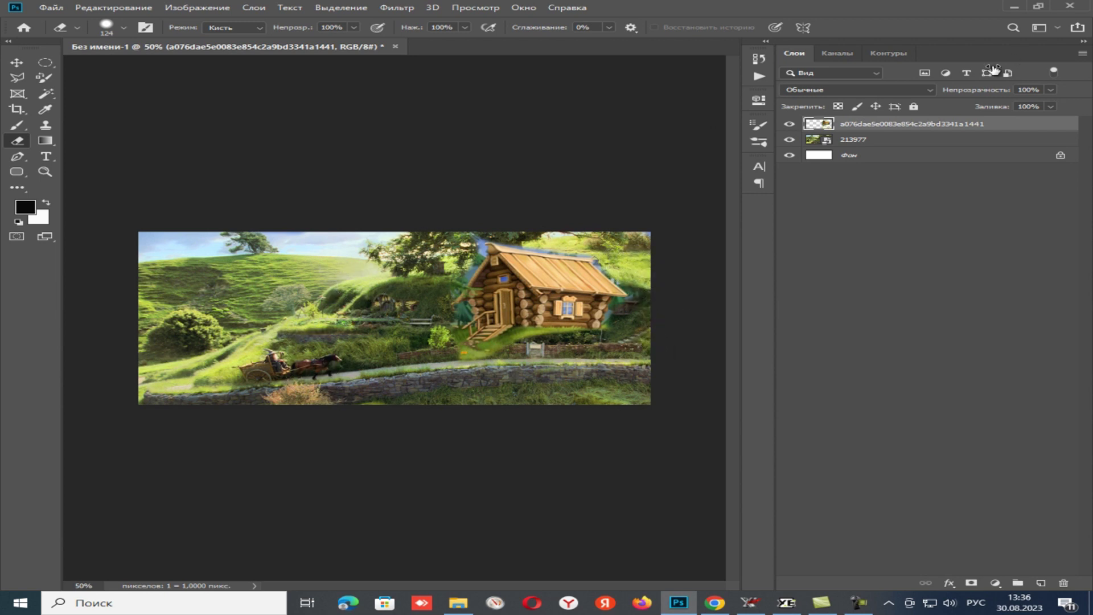
Step: With the landscape hidden, erase leftover specks and edge fringes, then show the landscape again
click(794, 140)
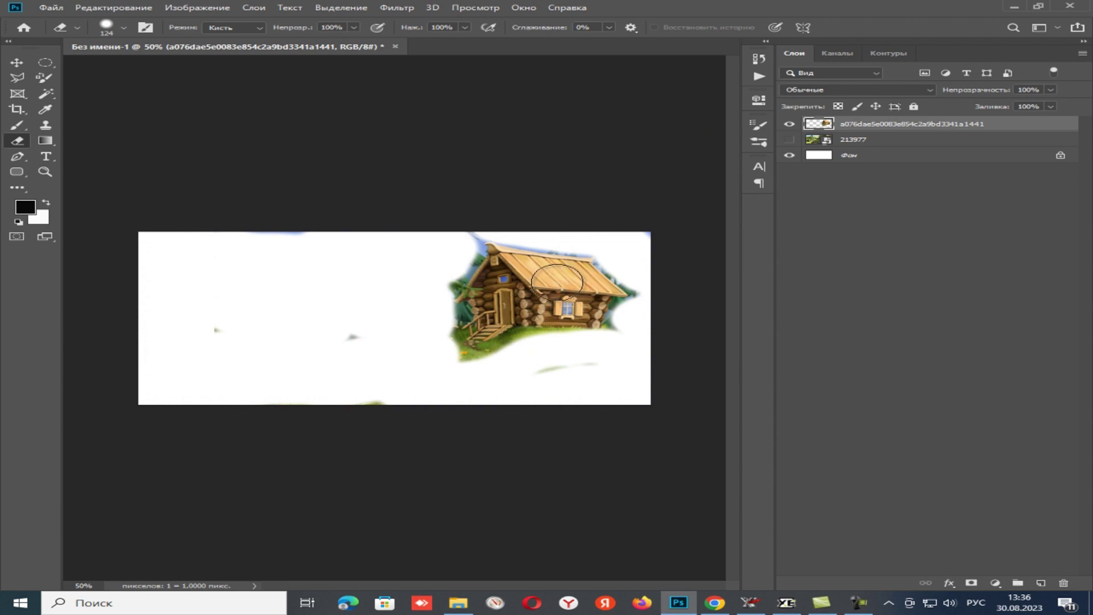
mouse_move(345, 315)
mouse_down()
mouse_move(379, 405)
mouse_move(210, 324)
mouse_move(285, 229)
mouse_up()
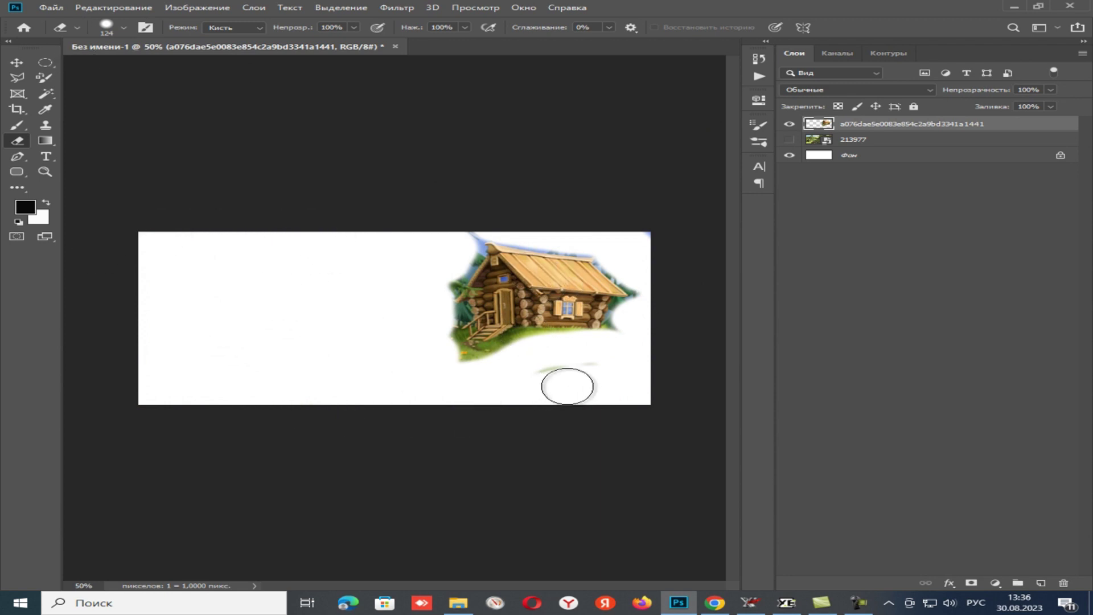
mouse_move(566, 383)
mouse_down()
mouse_move(518, 342)
mouse_move(488, 361)
mouse_move(442, 361)
mouse_up()
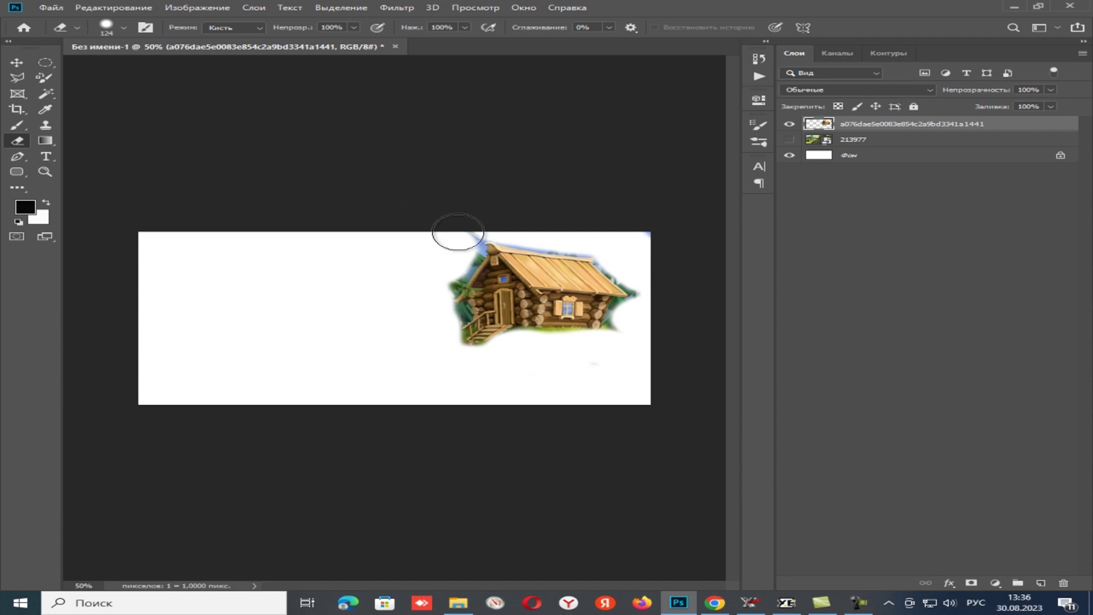
drag(454, 232, 458, 241)
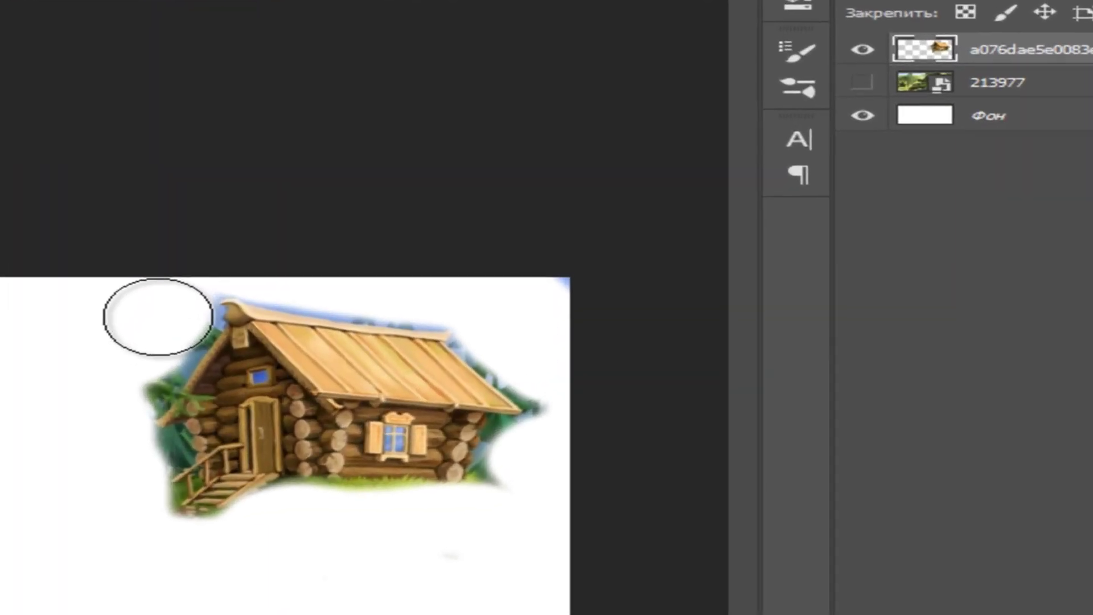
drag(117, 374, 110, 398)
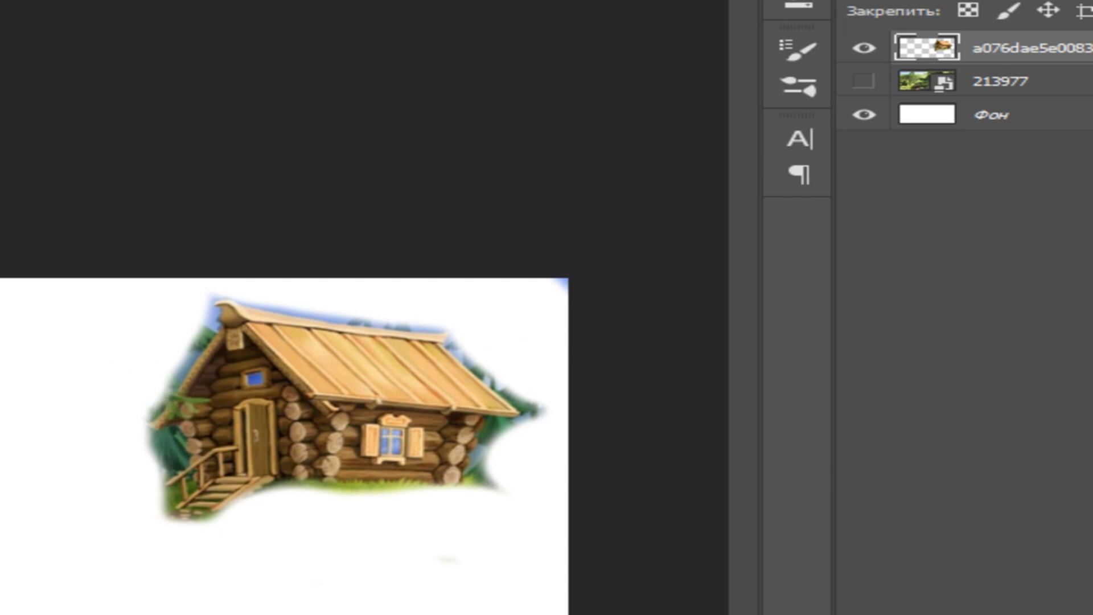
click(863, 83)
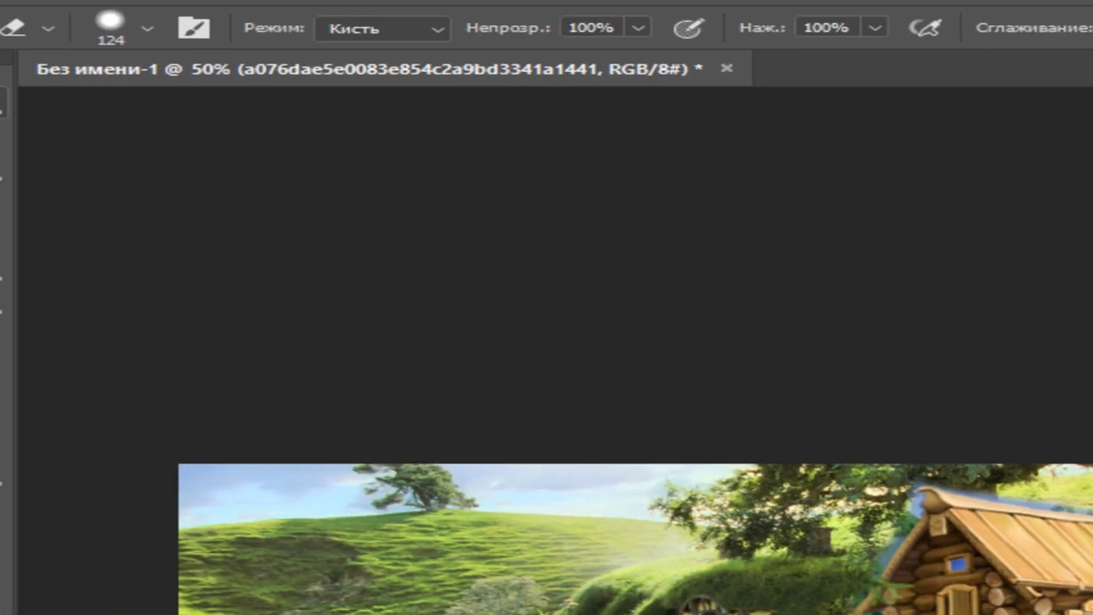
Step: Select the 213977 landscape layer and nudge it slightly to the right
key(v)
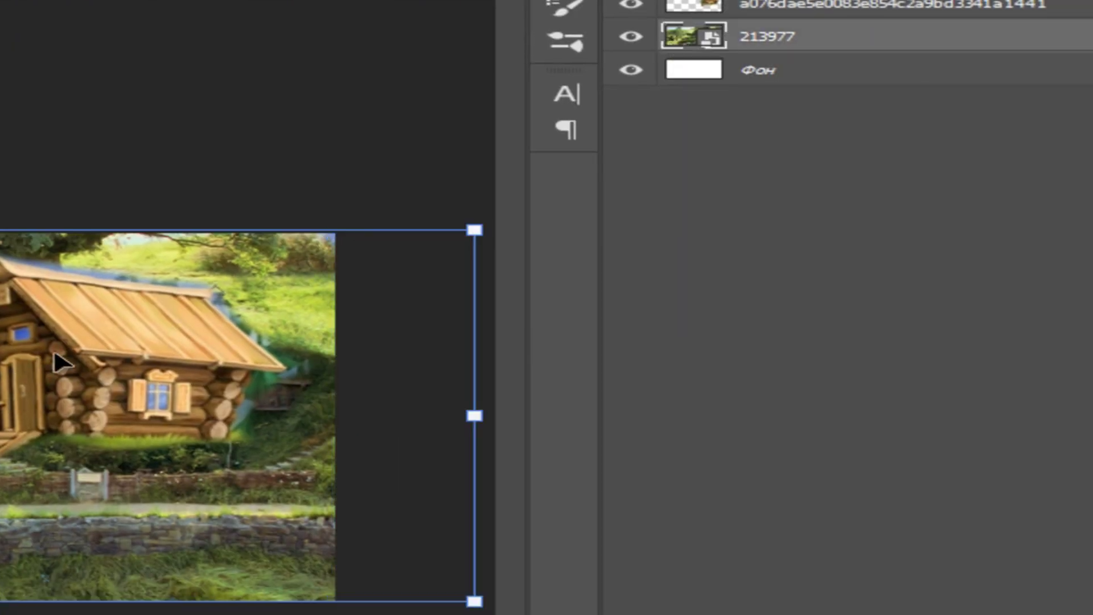
click(683, 5)
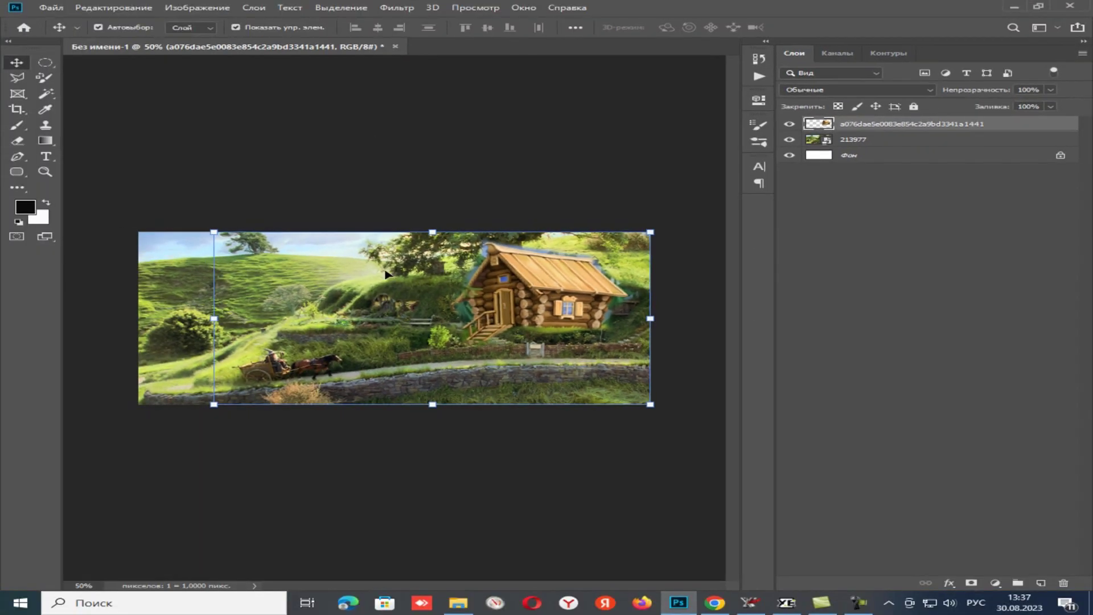
click(428, 295)
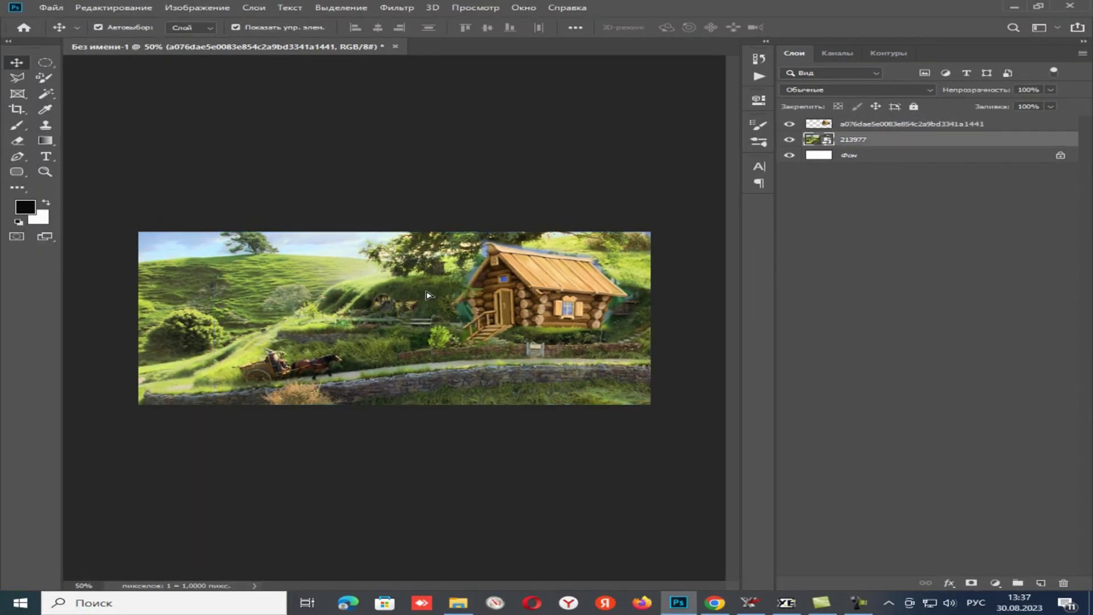
drag(428, 295, 489, 283)
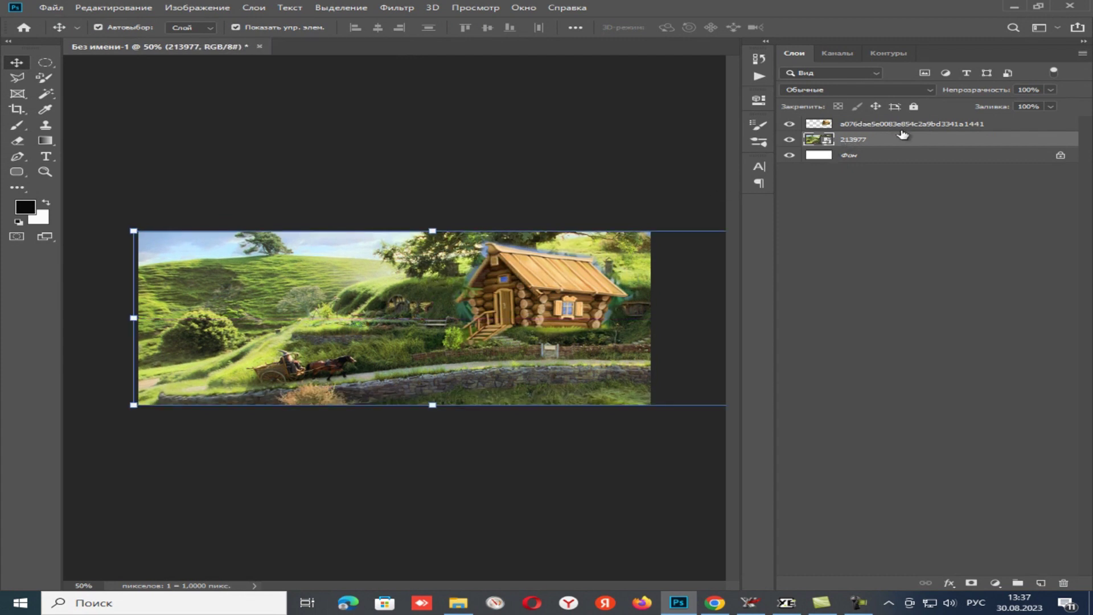
Step: Move the log cabin onto the terrace above the stone wall at right
key(alt+bracketright)
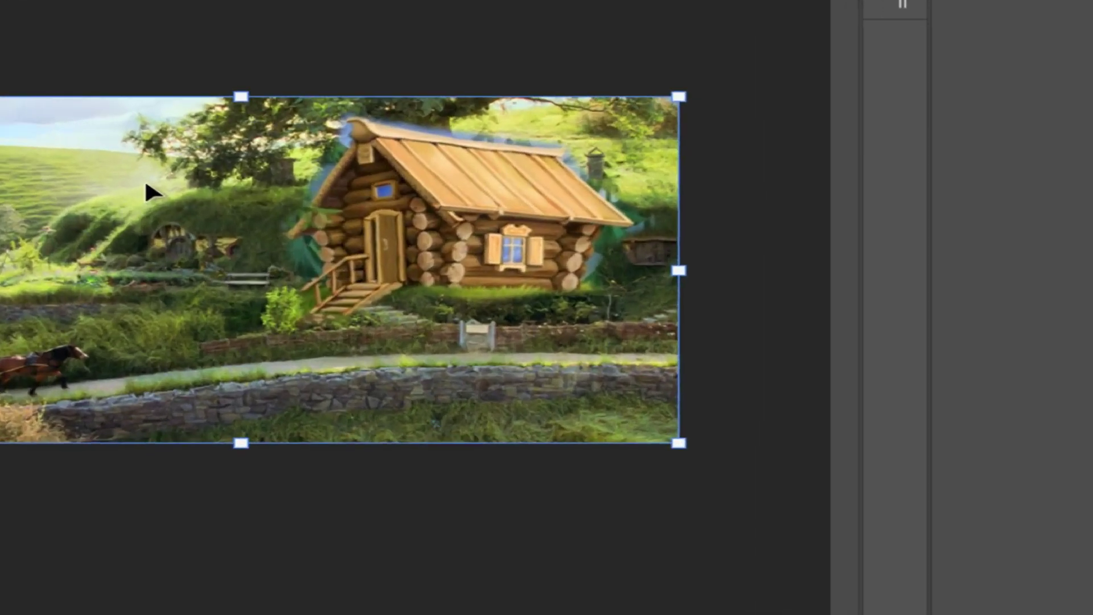
drag(386, 282, 389, 284)
drag(130, 191, 120, 178)
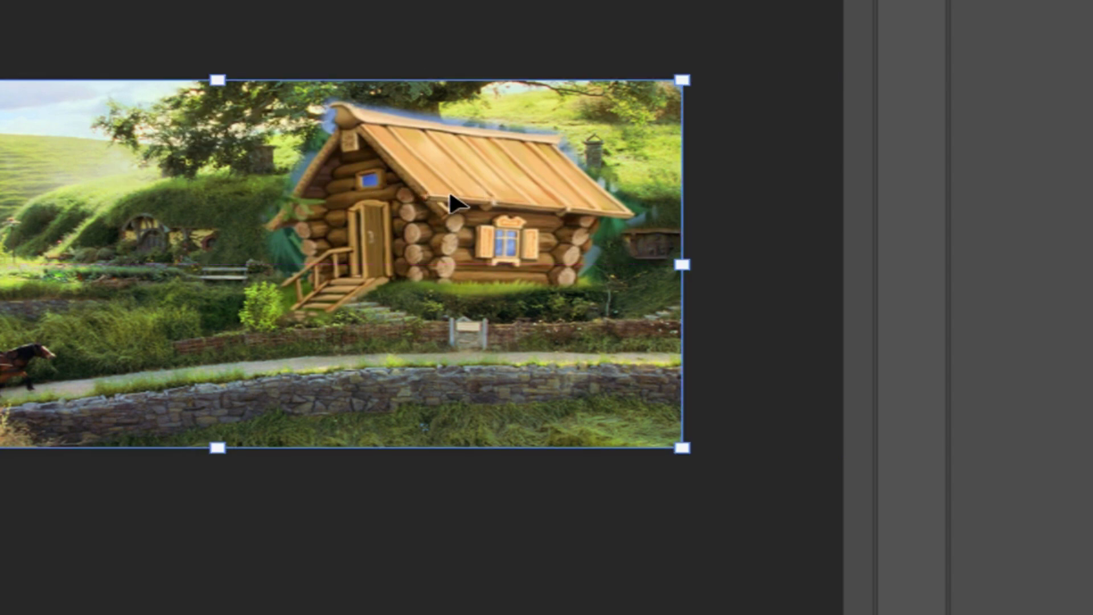
mouse_move(451, 203)
mouse_down()
mouse_move(538, 222)
mouse_move(526, 273)
mouse_up()
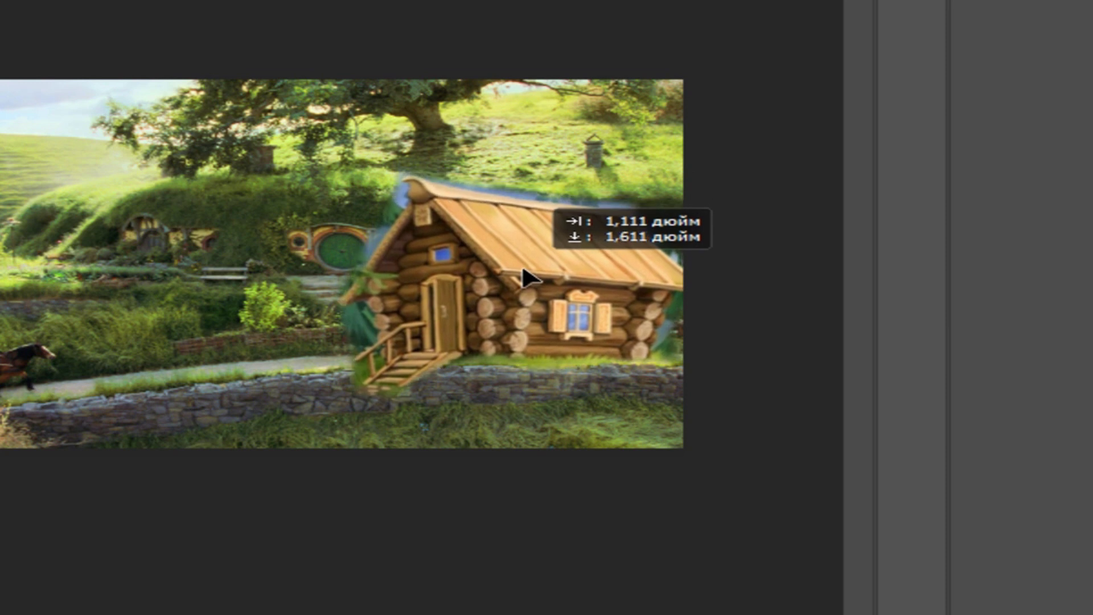
mouse_move(524, 266)
mouse_down()
mouse_move(540, 147)
mouse_move(536, 190)
mouse_move(473, 183)
mouse_move(470, 238)
mouse_up()
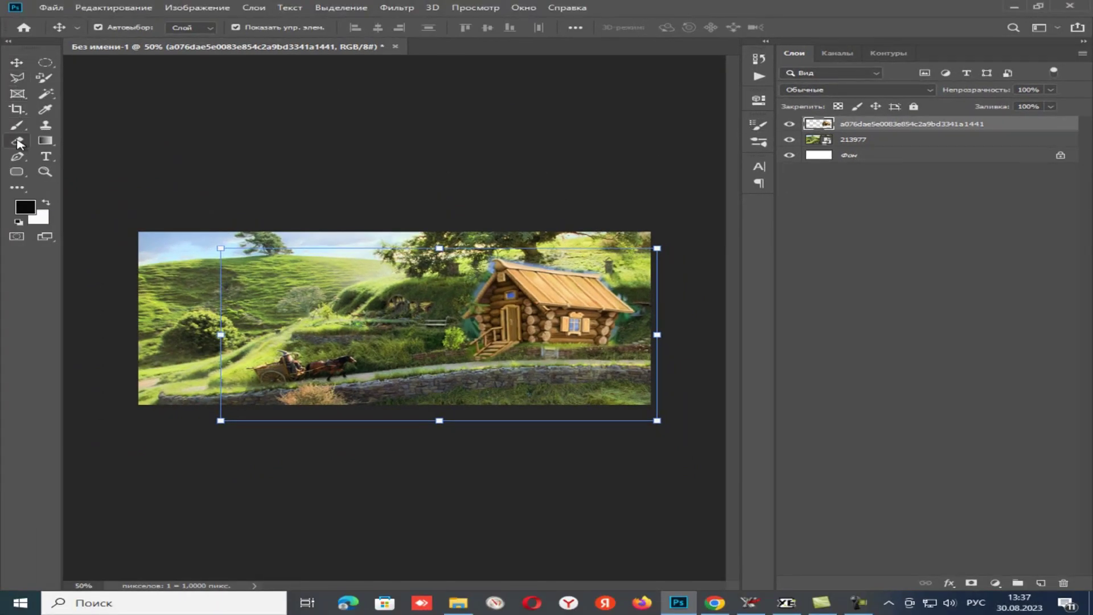
Step: Switch to a much smaller Eraser brush and zoom in on the cabin
click(17, 141)
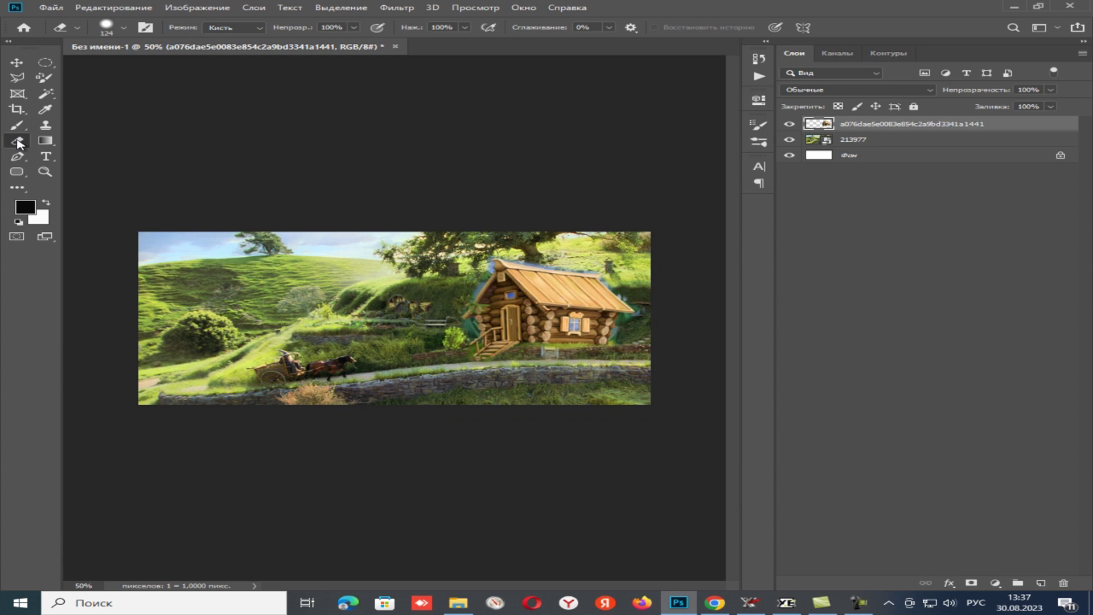
click(126, 28)
drag(156, 67, 119, 67)
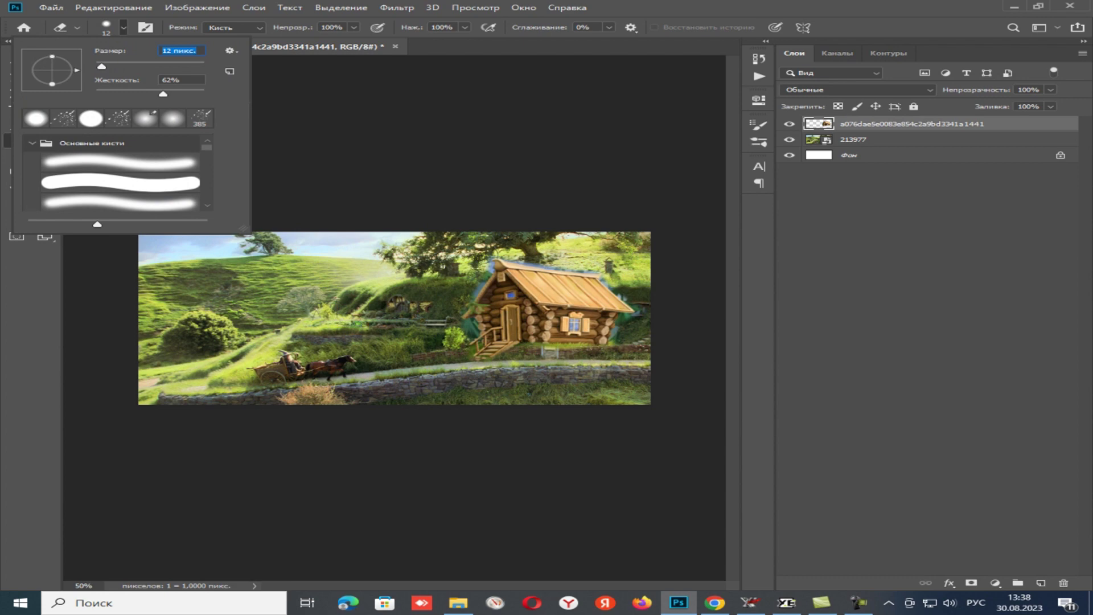
key(Return)
scroll(459, 267, up, 5)
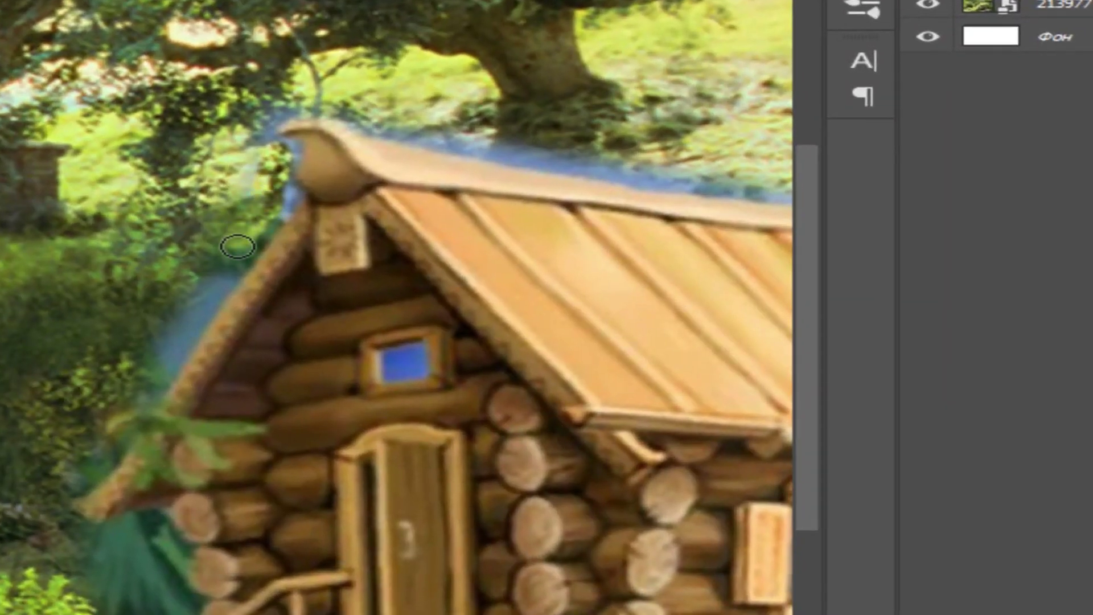
Step: Erase the blue haze along the roof, above the ridge, and along the left gable
drag(238, 246, 142, 378)
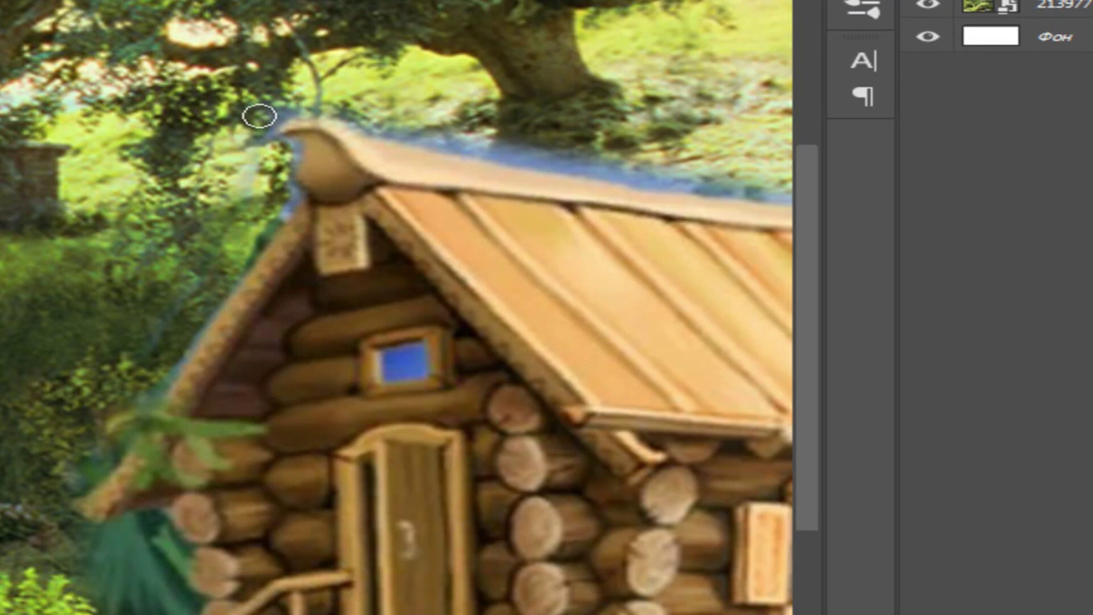
mouse_move(259, 117)
mouse_down()
mouse_move(443, 135)
mouse_move(656, 178)
mouse_up()
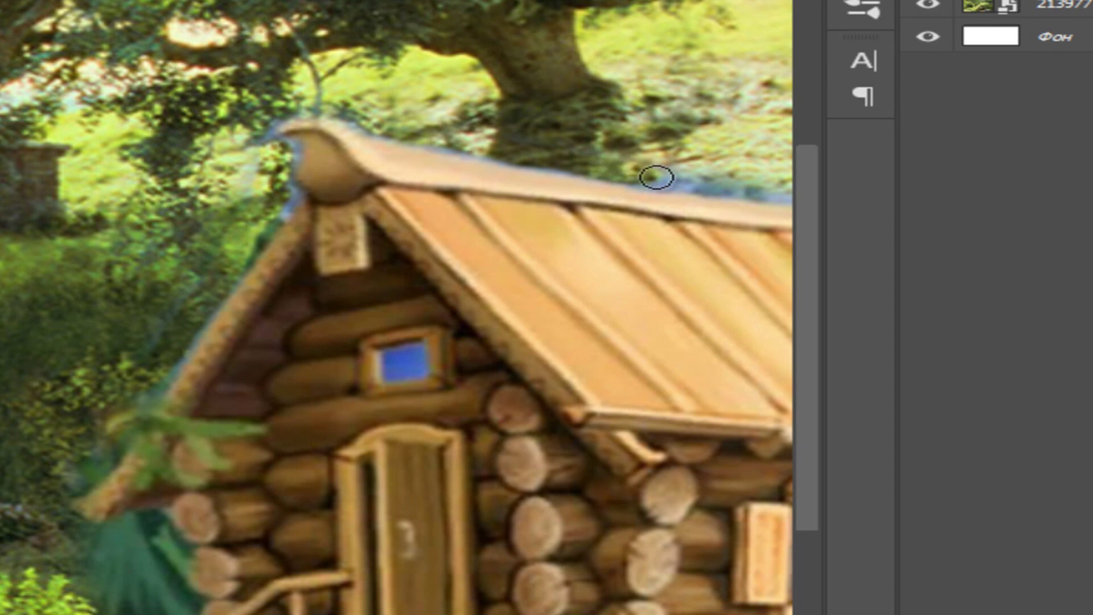
drag(656, 178, 800, 180)
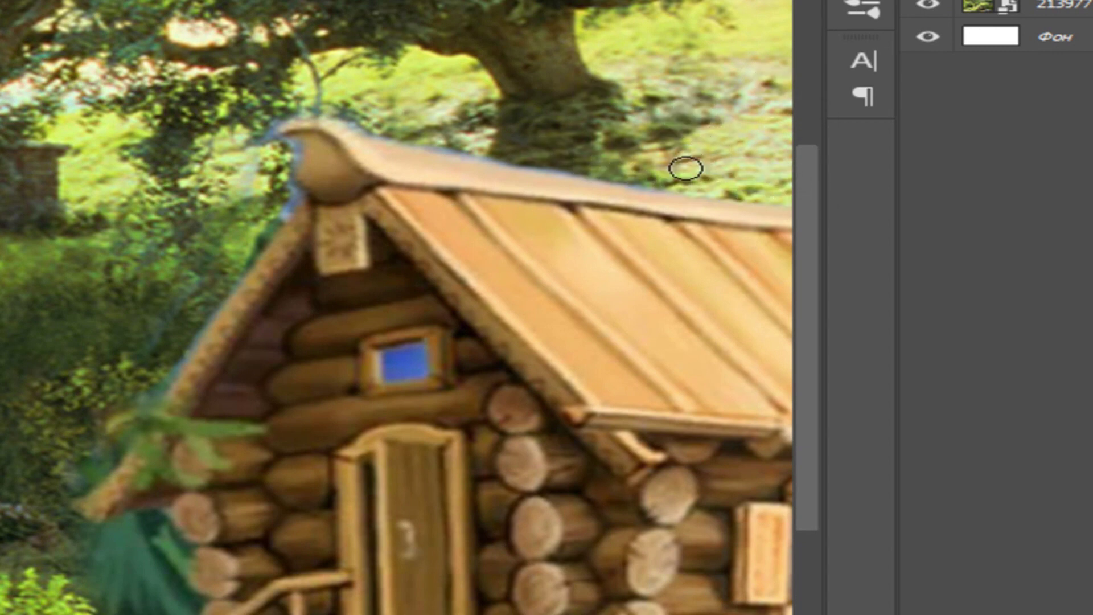
mouse_move(649, 174)
mouse_down()
mouse_move(553, 169)
mouse_move(349, 118)
mouse_move(257, 122)
mouse_move(254, 142)
mouse_move(286, 160)
mouse_move(287, 195)
mouse_move(203, 275)
mouse_move(144, 390)
mouse_move(255, 244)
mouse_up()
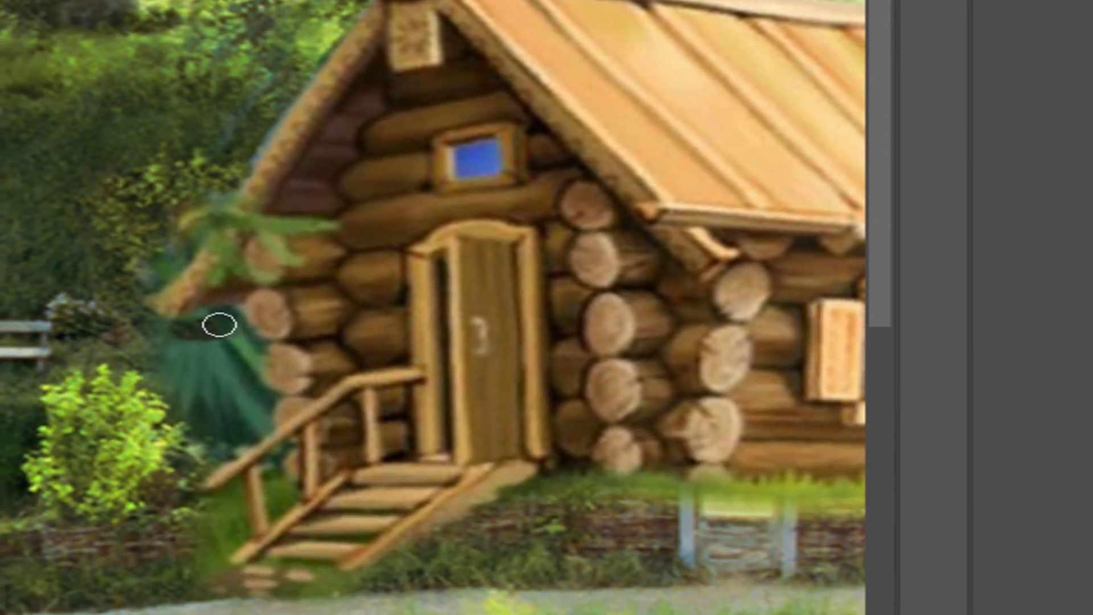
mouse_move(218, 325)
mouse_down()
mouse_move(246, 353)
mouse_move(227, 373)
mouse_move(246, 391)
mouse_move(233, 446)
mouse_move(217, 371)
mouse_move(163, 385)
mouse_move(205, 441)
mouse_move(192, 349)
mouse_move(182, 336)
mouse_move(144, 351)
mouse_move(154, 349)
mouse_up()
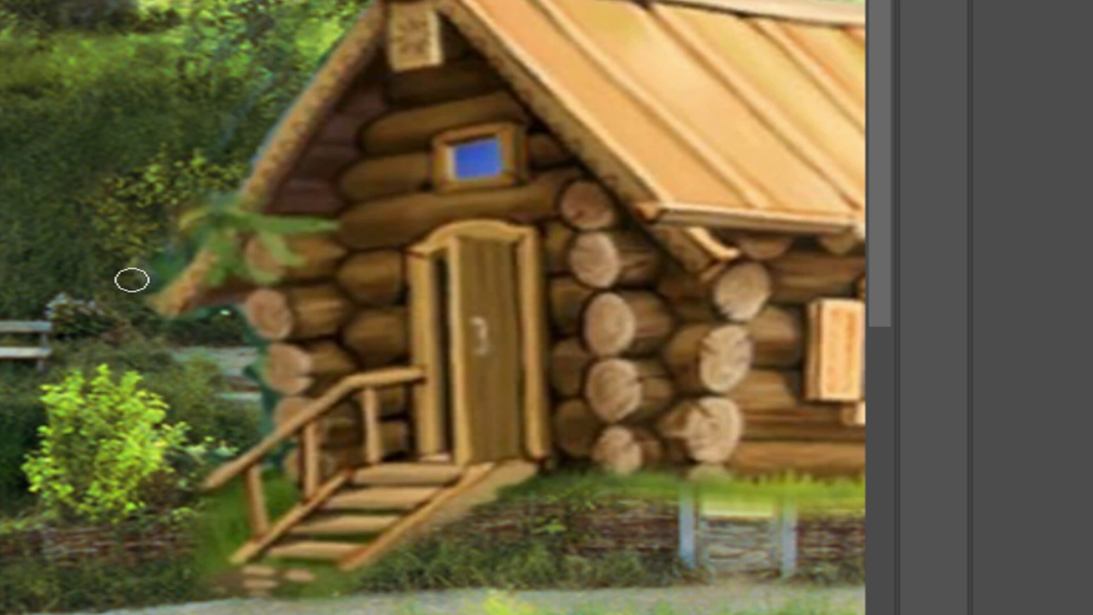
drag(131, 279, 316, 80)
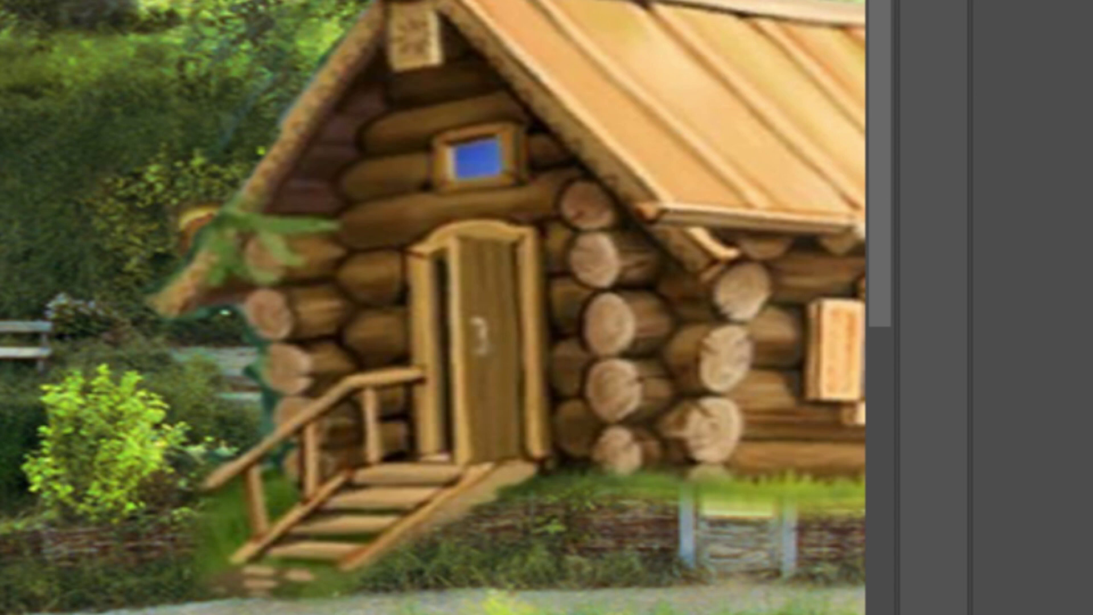
Step: Erase the bluish fringe beside the right corner logs, right roof edge and ridge
scroll(541, 524, right, 1)
scroll(541, 524, right, 5)
scroll(541, 524, right, 2)
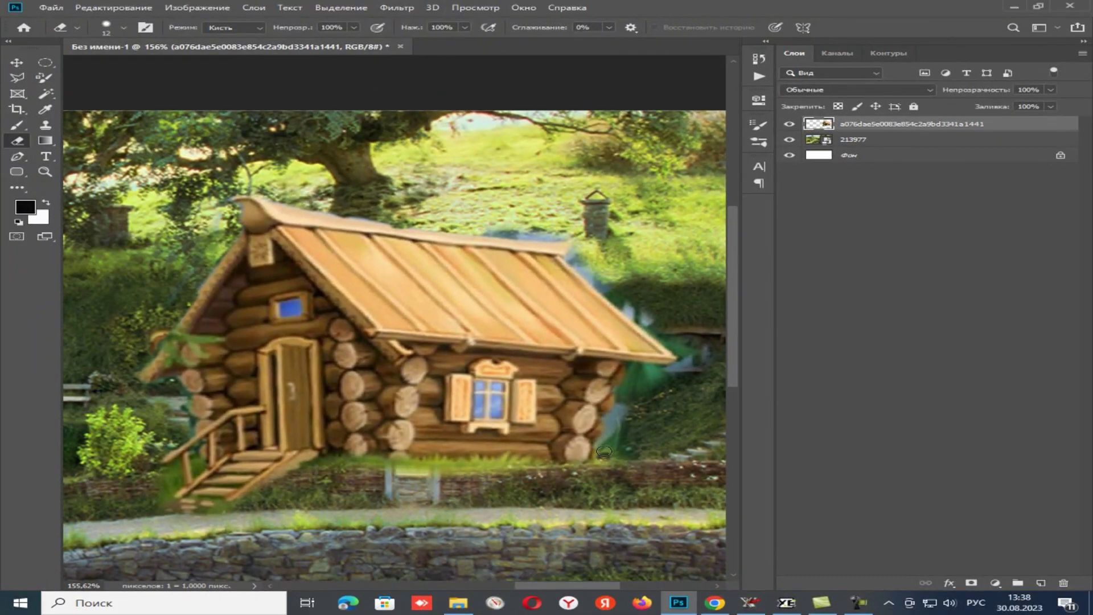
drag(604, 451, 614, 428)
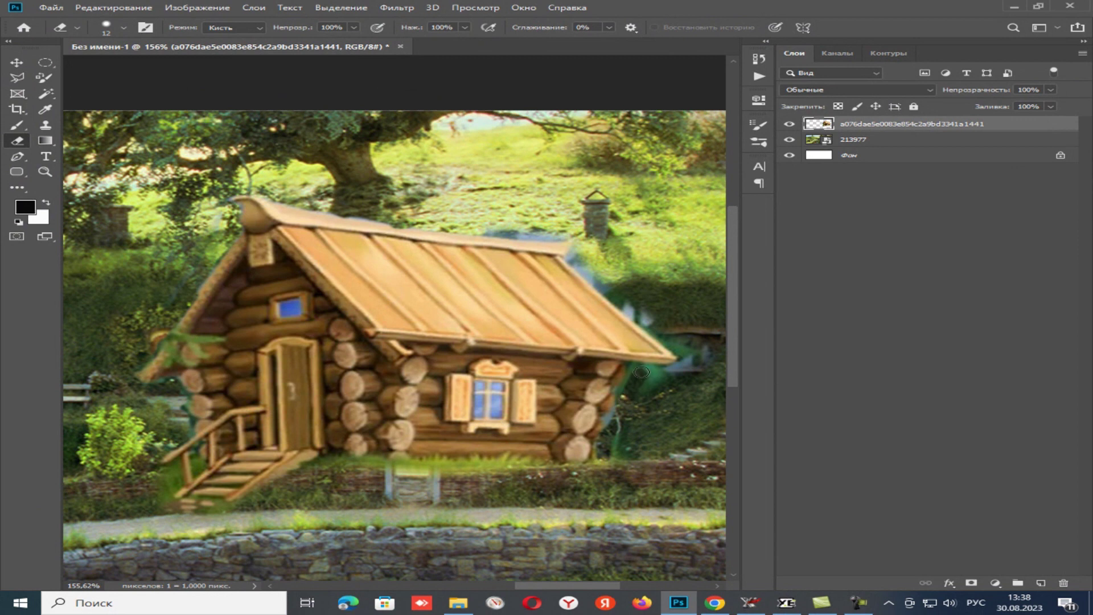
drag(671, 371, 680, 373)
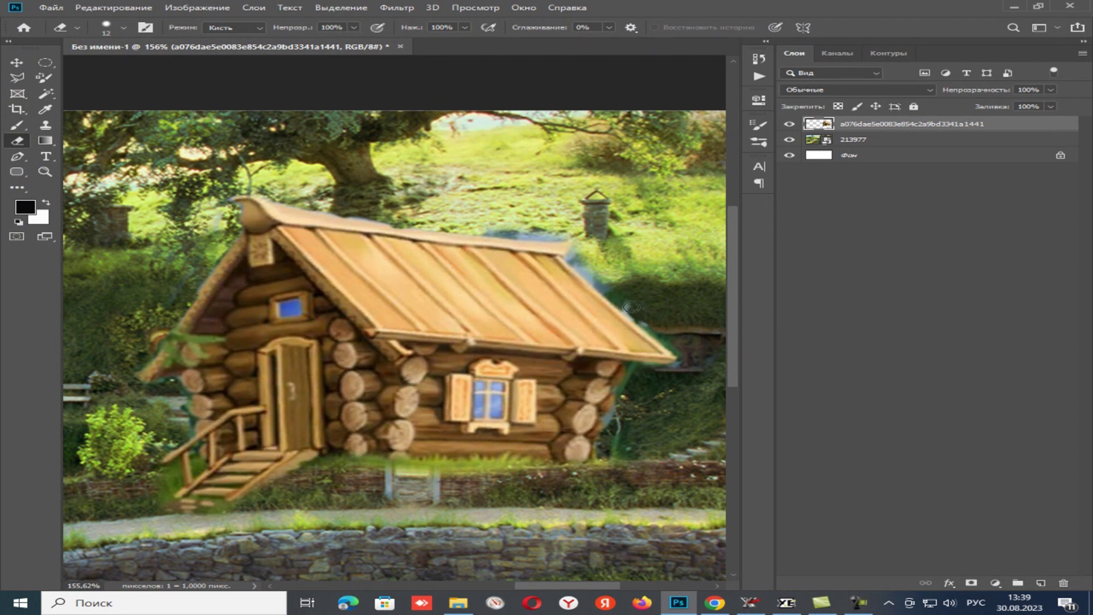
mouse_move(619, 296)
mouse_down()
mouse_move(585, 261)
mouse_move(584, 270)
mouse_up()
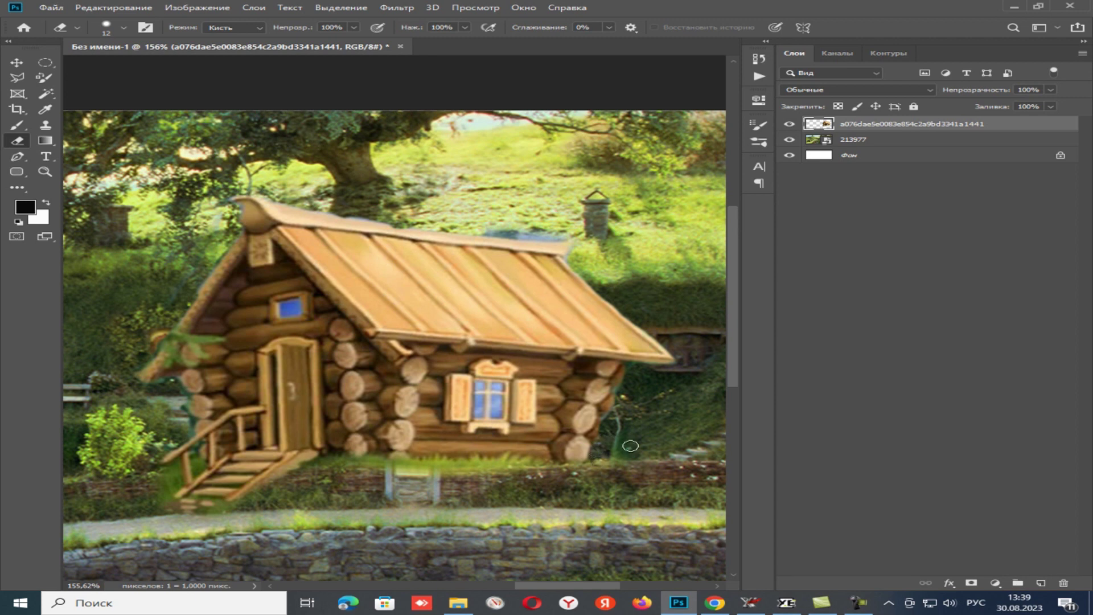
drag(488, 229, 550, 235)
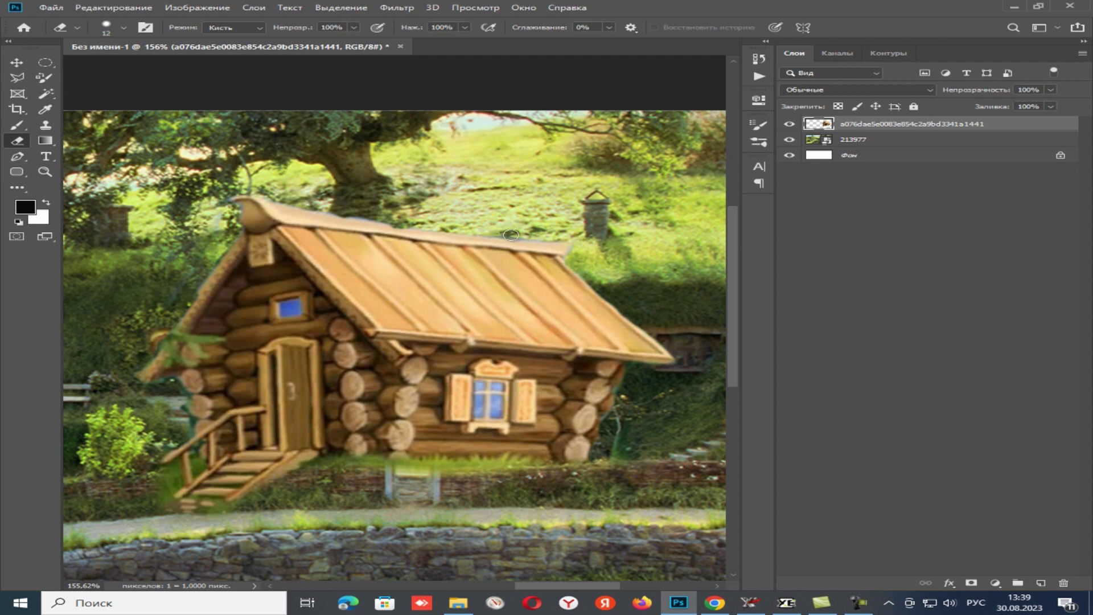
Step: Zoom out until the whole cabin-and-hillside collage fits in the window
scroll(662, 254, down, 2)
scroll(662, 254, down, 3)
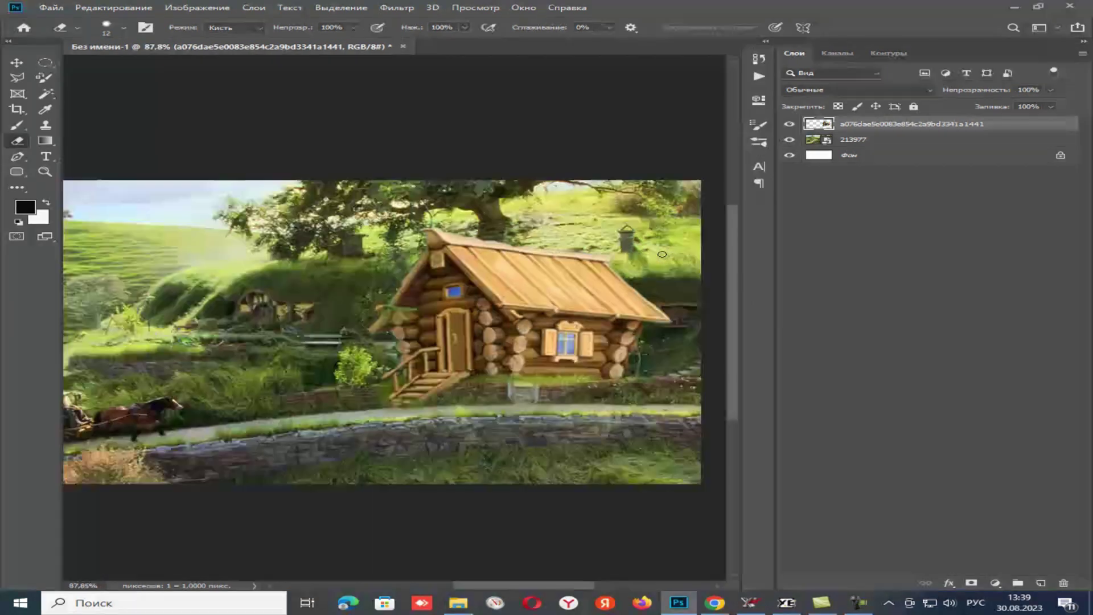
scroll(662, 254, down, 1)
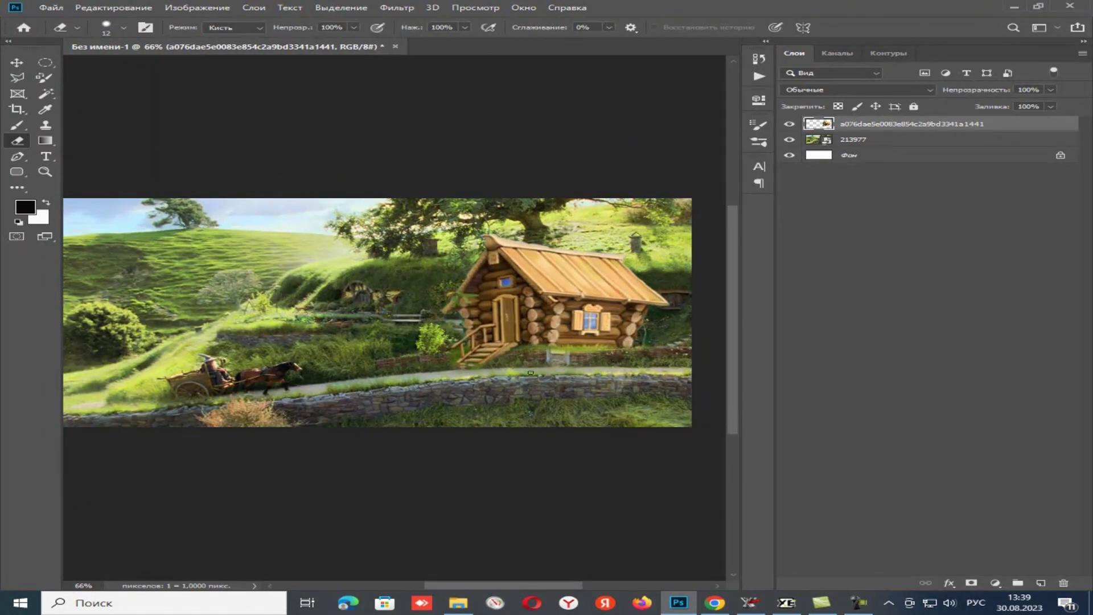
scroll(522, 249, down, 1)
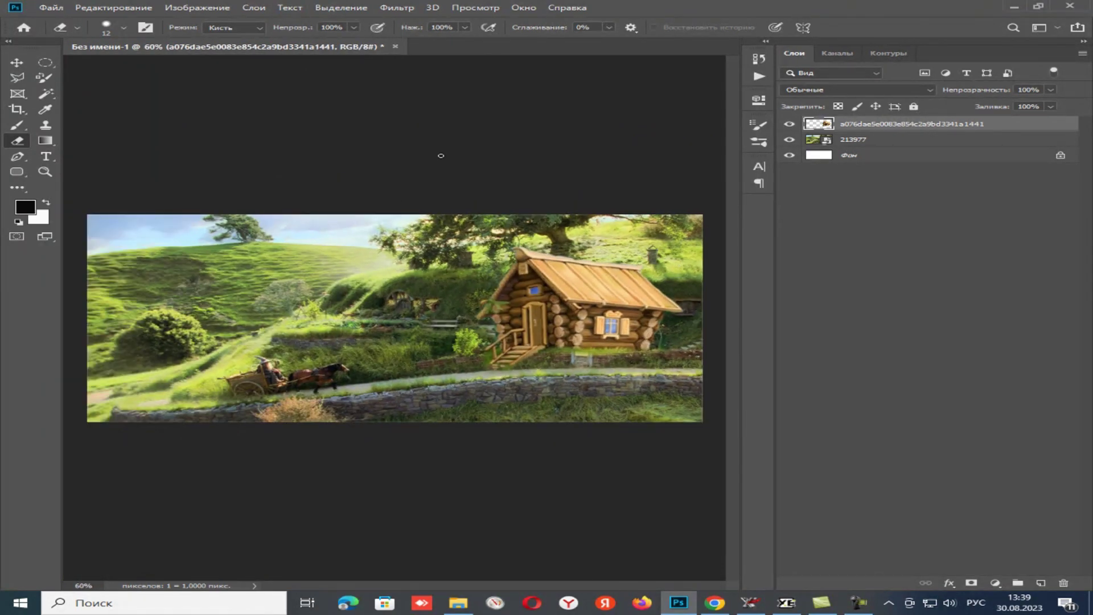